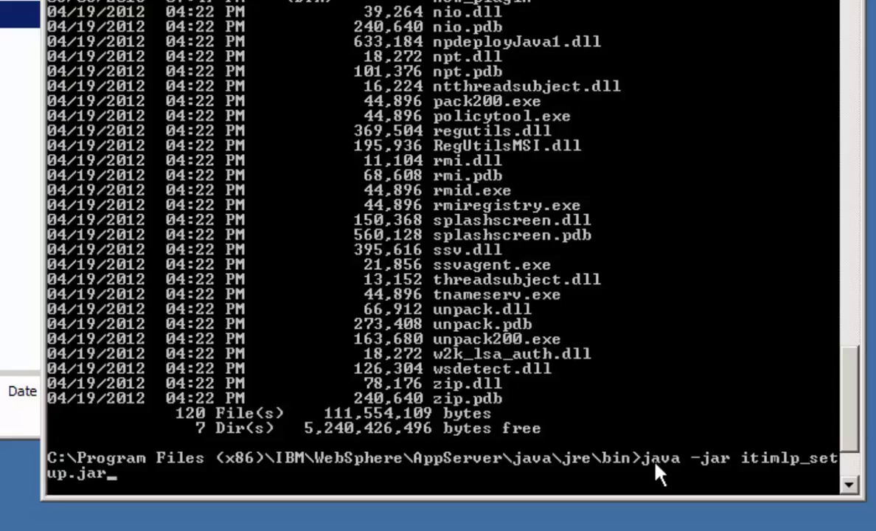
Launch the SIM Standard Language Pack installer and advance past its welcome page
key(Return)
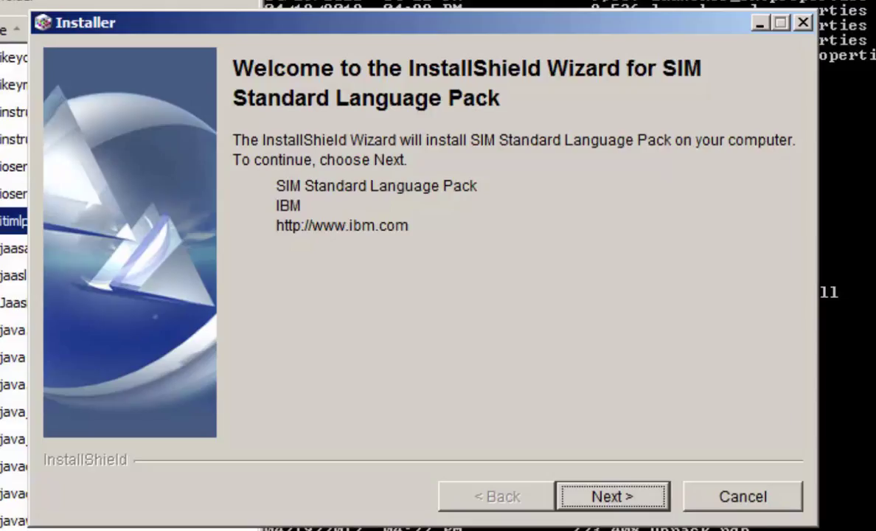
click(603, 501)
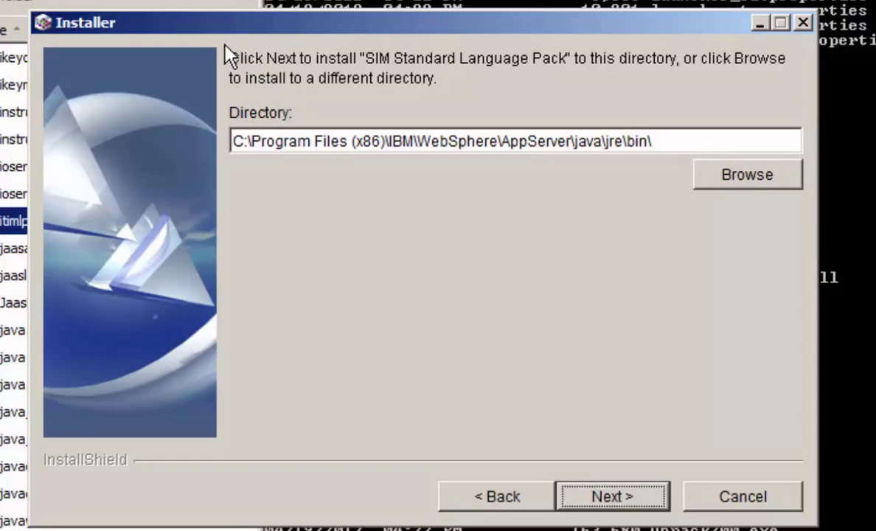
Change the install directory from the WebSphere java\jre\bin folder to C:\Program Files (x86)\IBM\isim
click(757, 191)
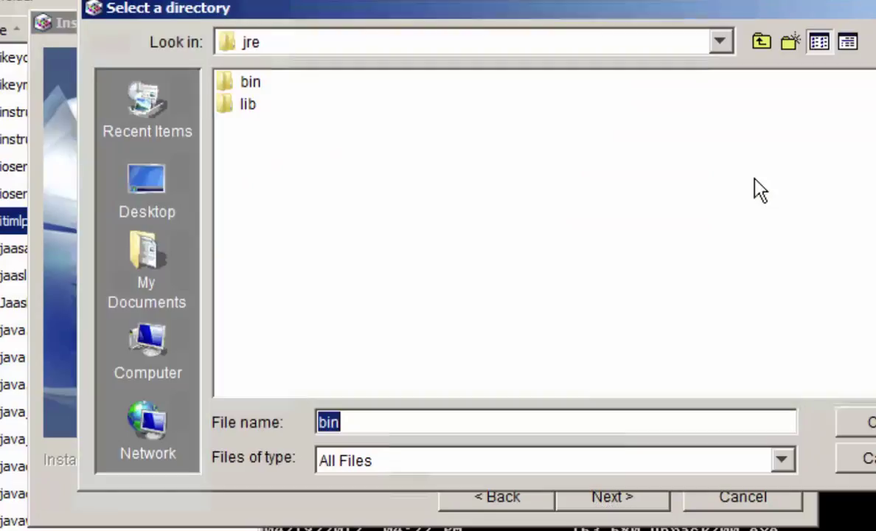
click(763, 43)
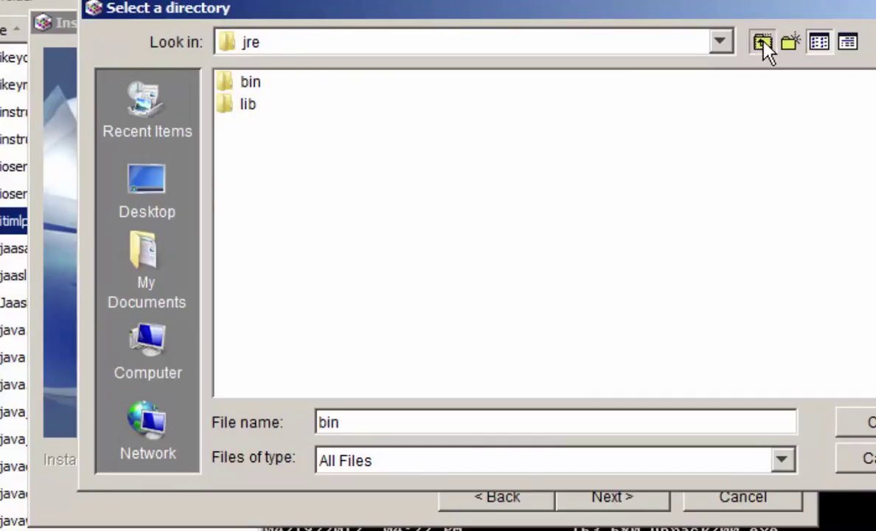
click(764, 44)
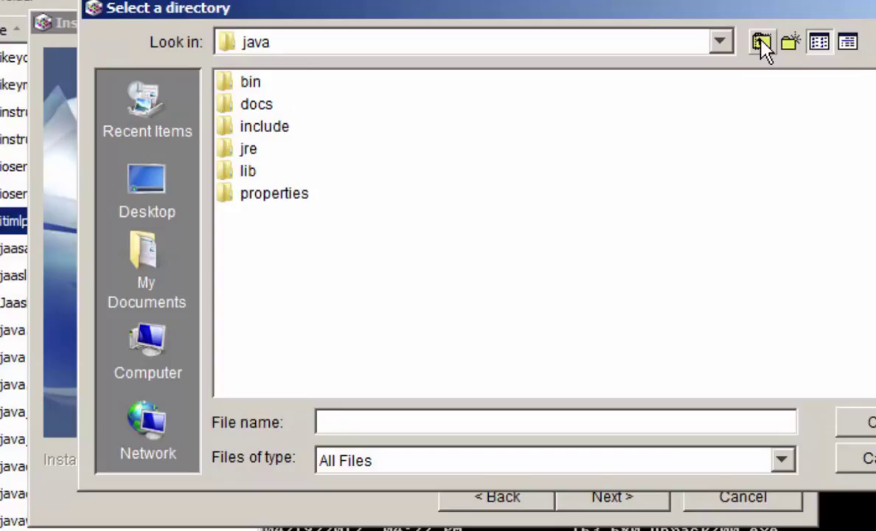
click(764, 46)
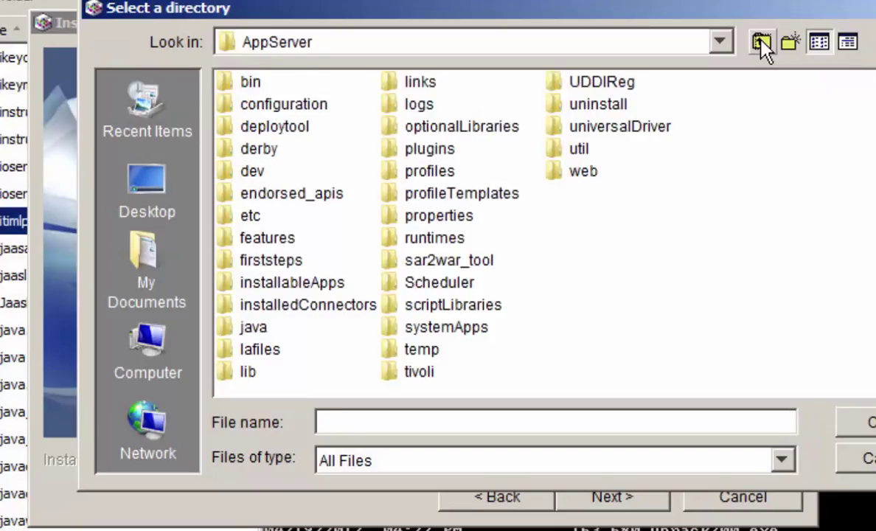
click(764, 46)
click(765, 46)
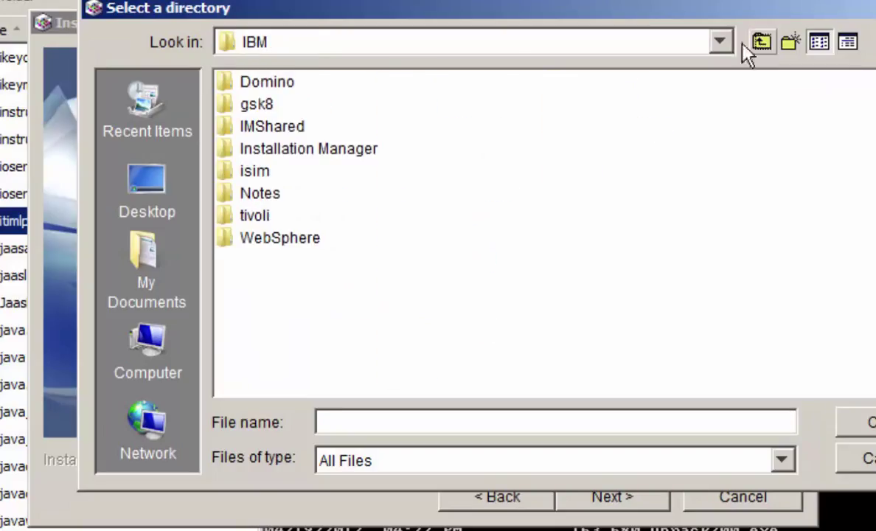
double_click(254, 175)
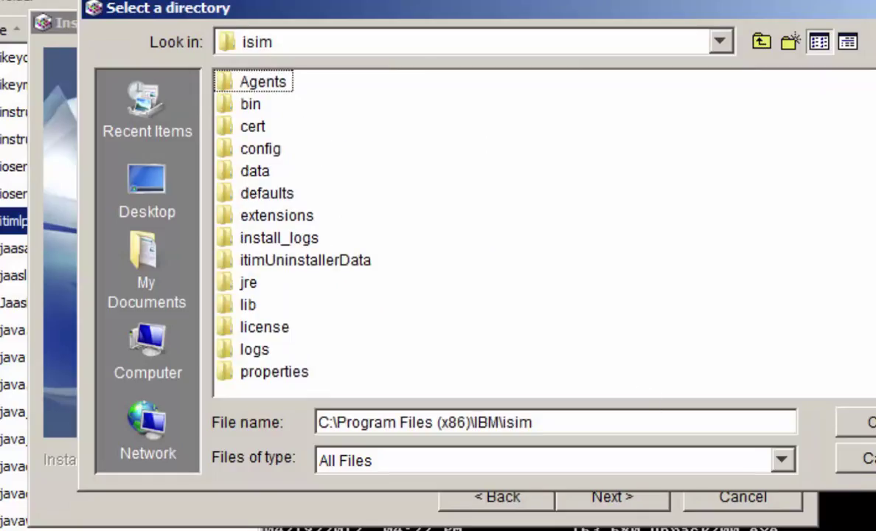
click(856, 422)
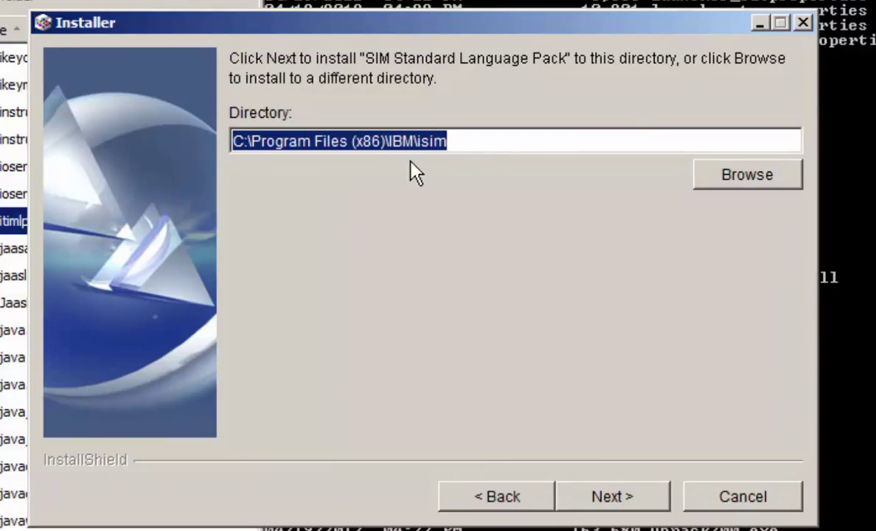
Keep every language resource checked, pass the summary, and begin installing the language pack
click(639, 496)
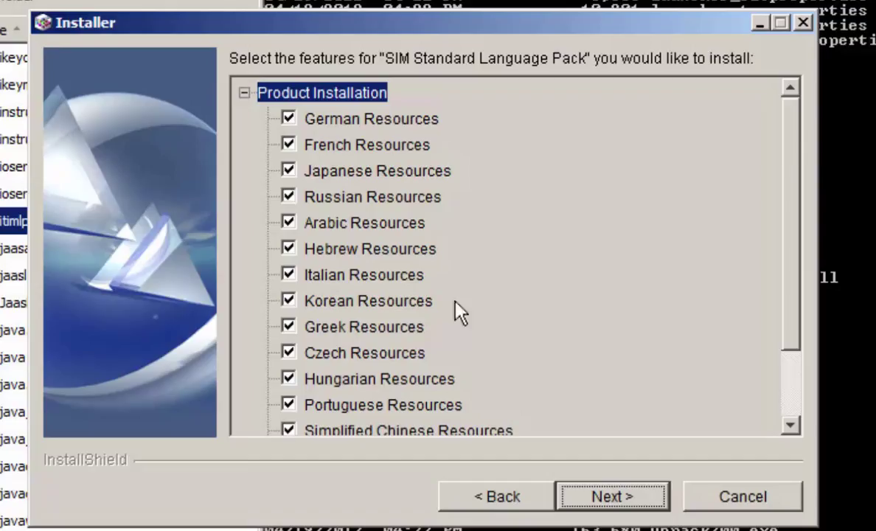
scroll(791, 221, down, 3)
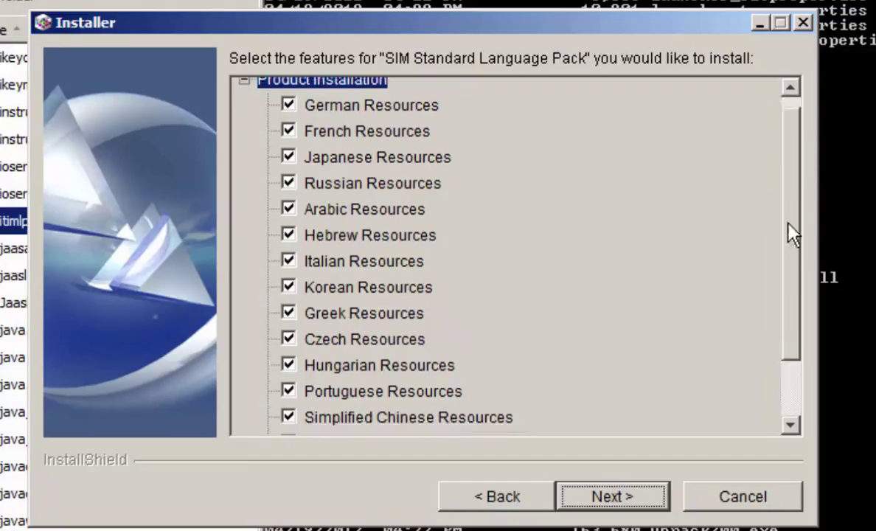
click(620, 500)
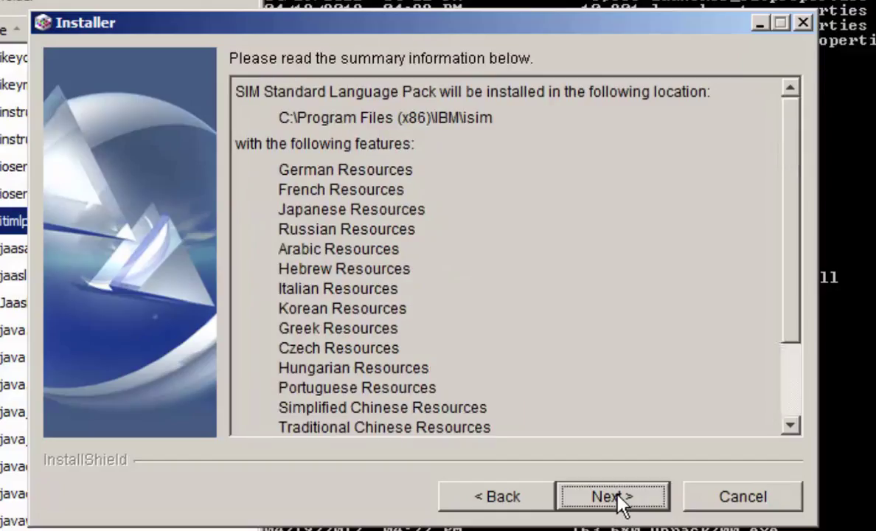
click(619, 498)
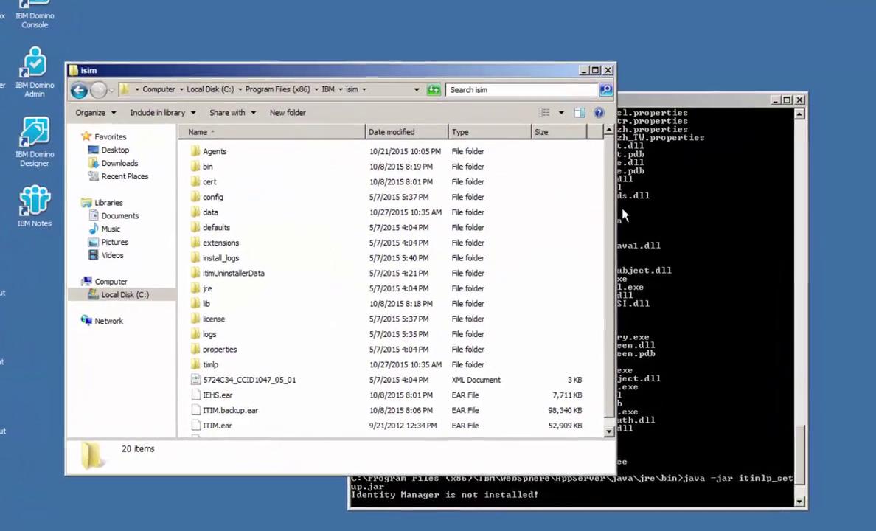
Check the log file in the isim\timlp folder to confirm the language pack installed
scroll(586, 198, down, 1)
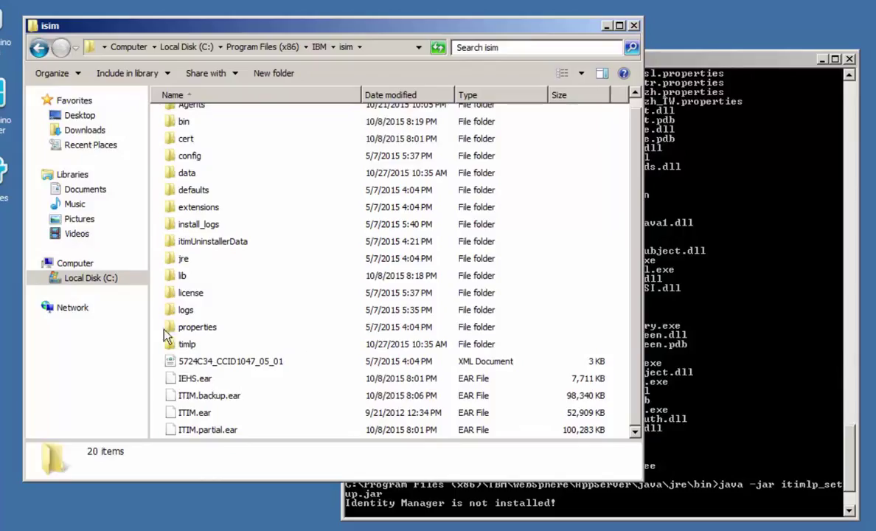
double_click(188, 345)
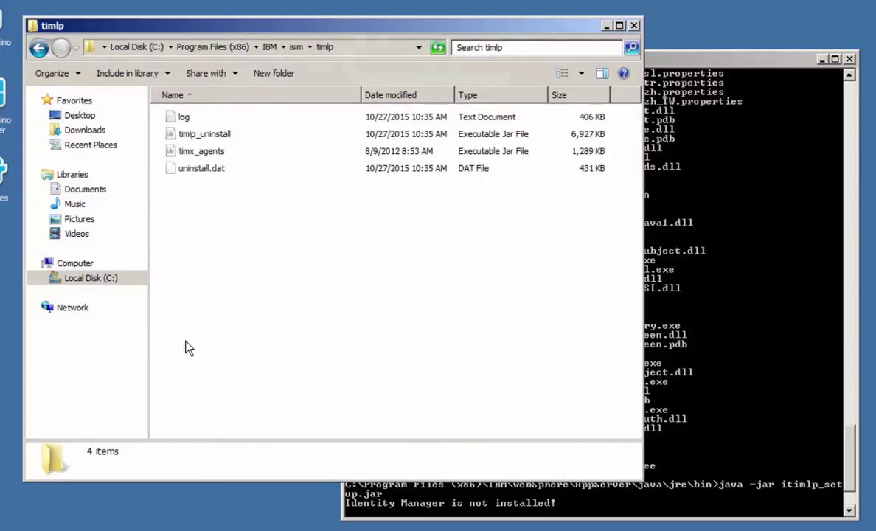
click(177, 117)
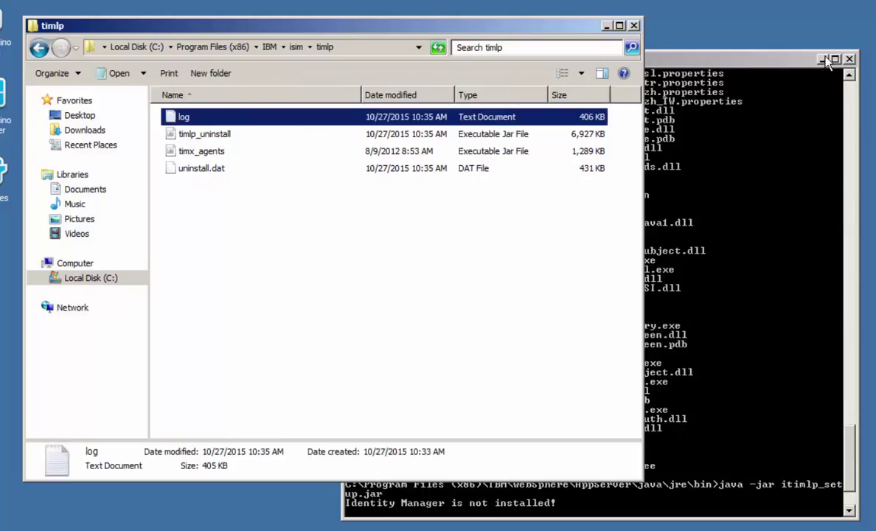
click(691, 62)
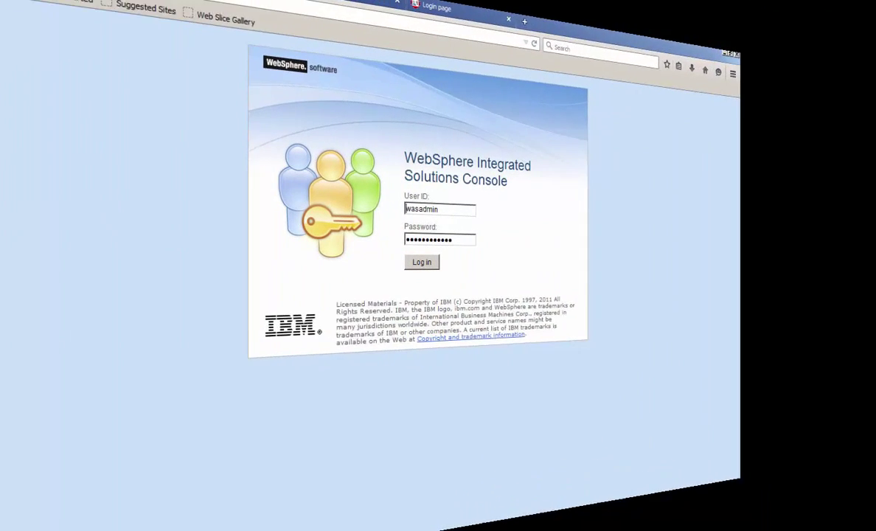
Log in to the WebSphere console and go to the Enterprise Applications list
key(Return)
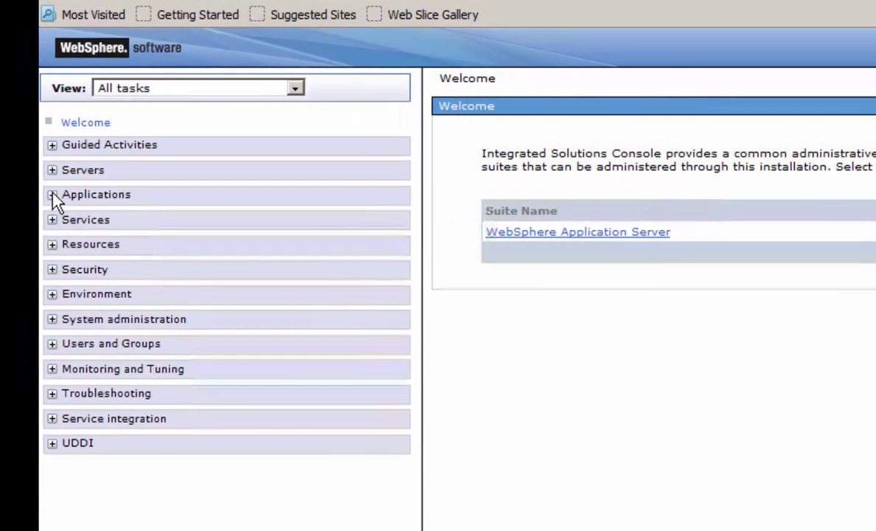
click(7, 150)
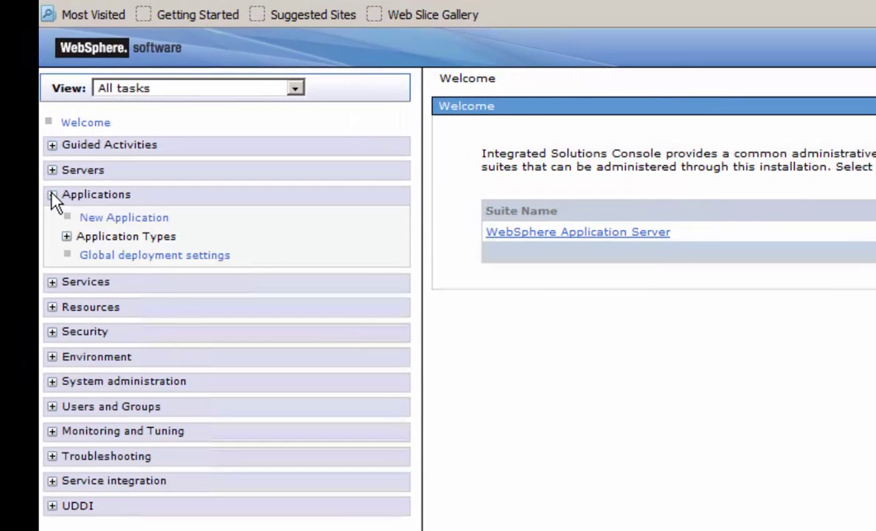
click(112, 239)
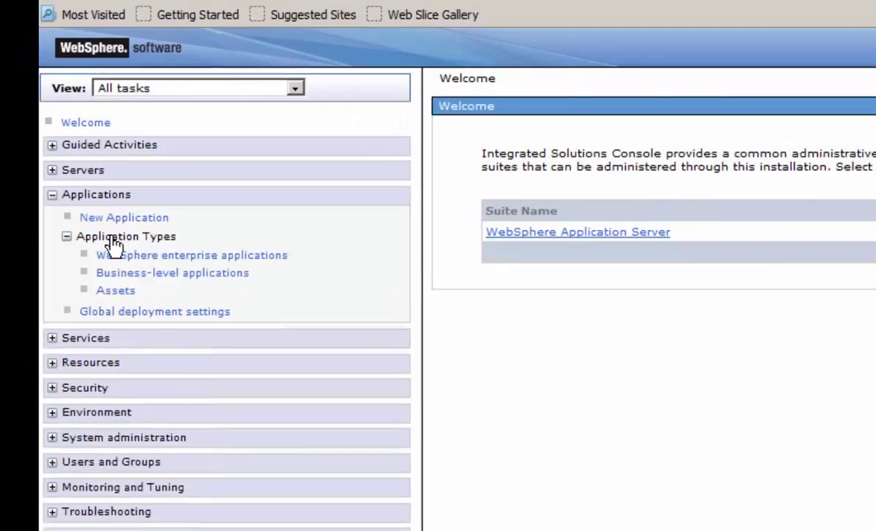
click(151, 257)
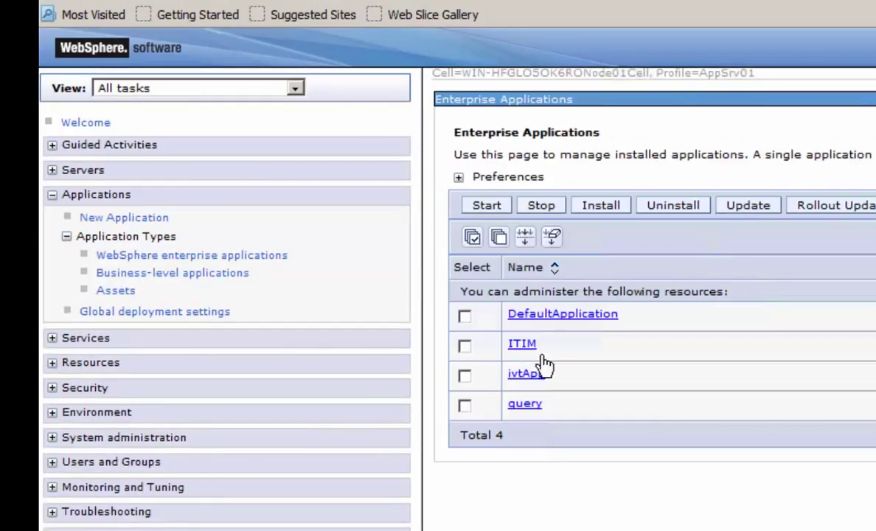
Stop the ITIM application, then start it again
click(465, 346)
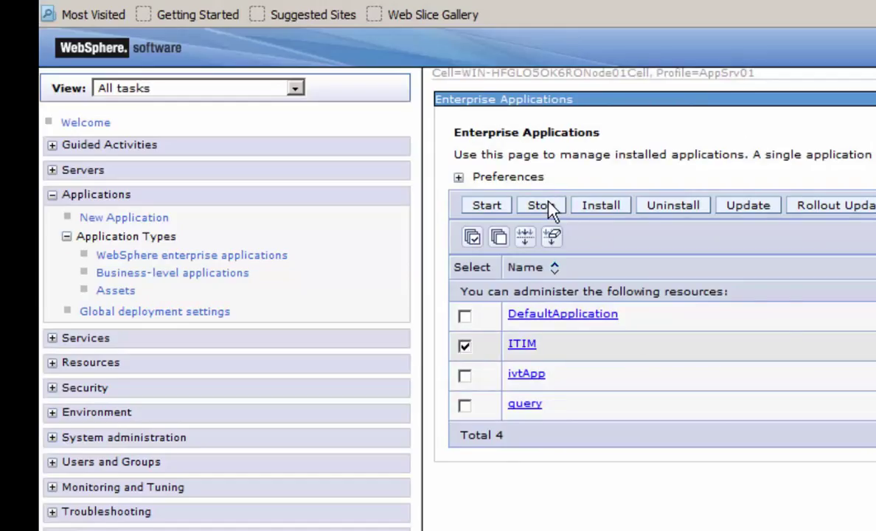
click(546, 208)
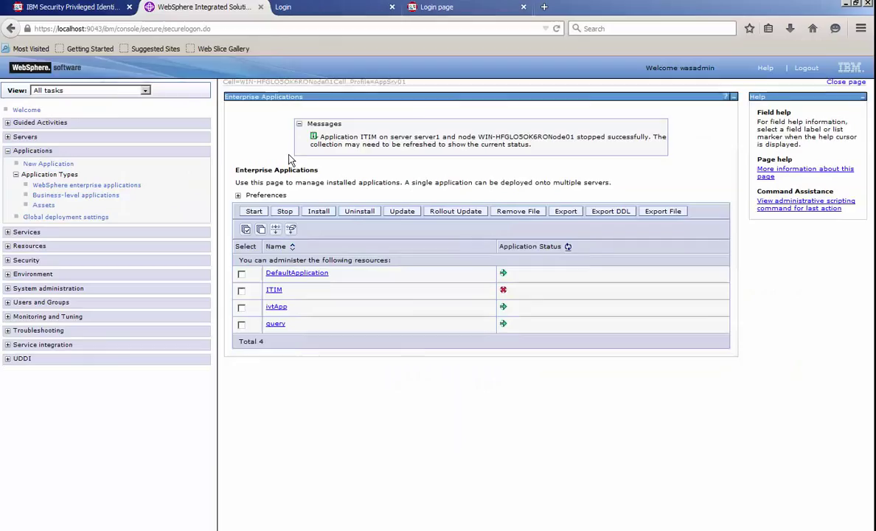
click(241, 291)
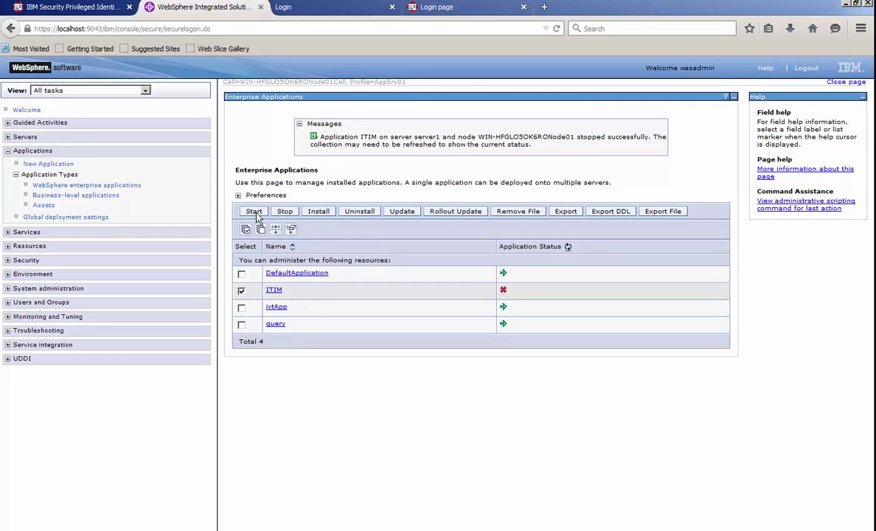
click(254, 212)
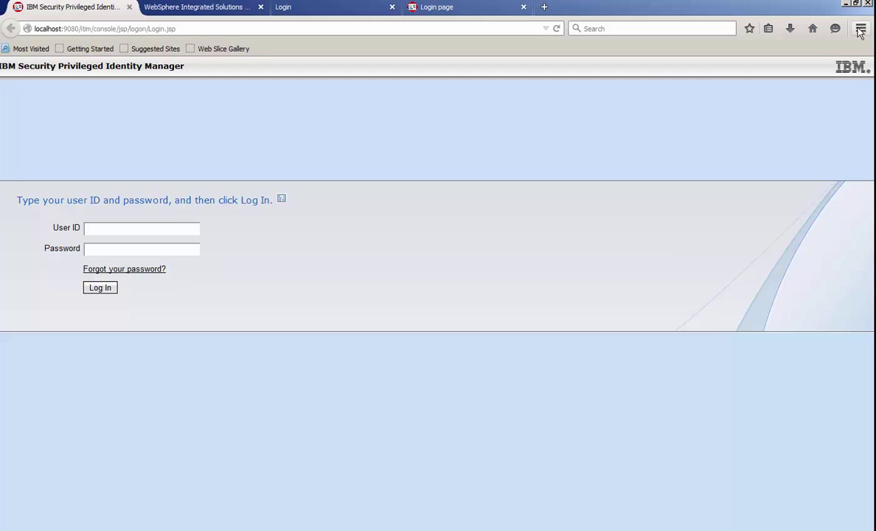
Add French/Canada [fr-ca] as Firefox's top page language, save the options, and close Firefox
click(860, 29)
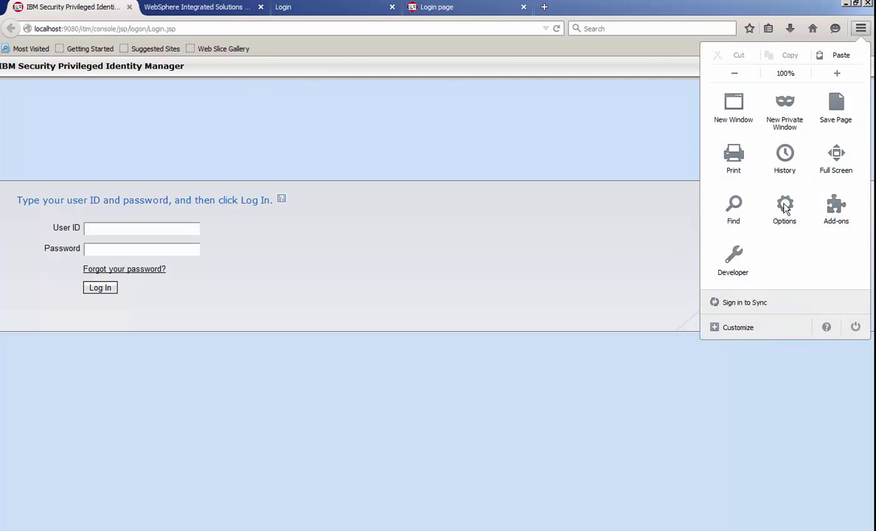
click(792, 205)
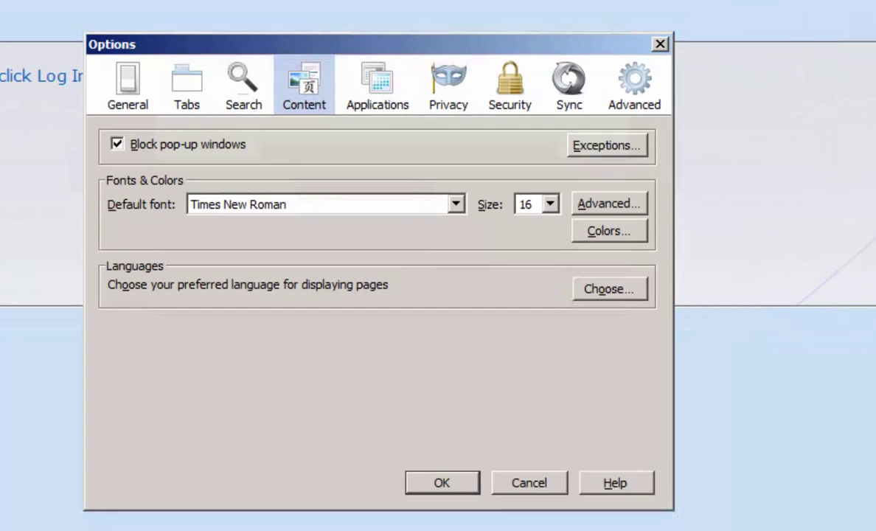
click(593, 294)
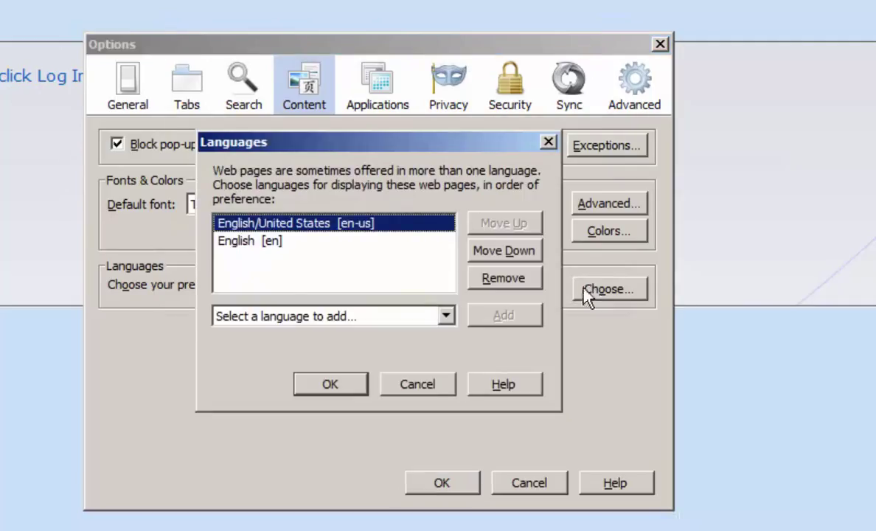
click(446, 317)
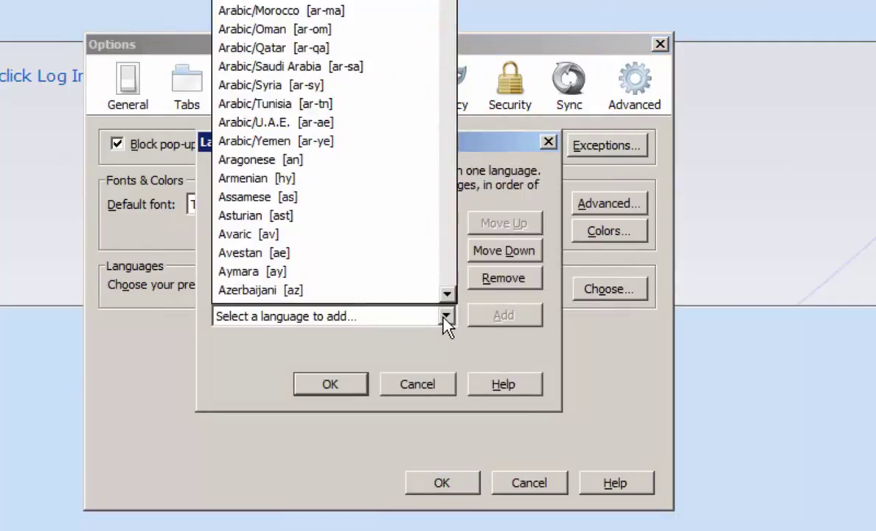
key(f)
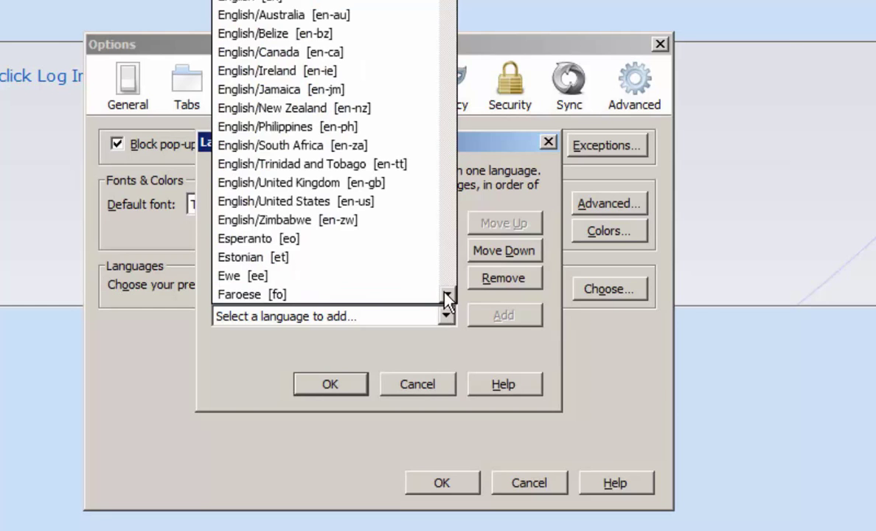
scroll(448, 298, down, 3)
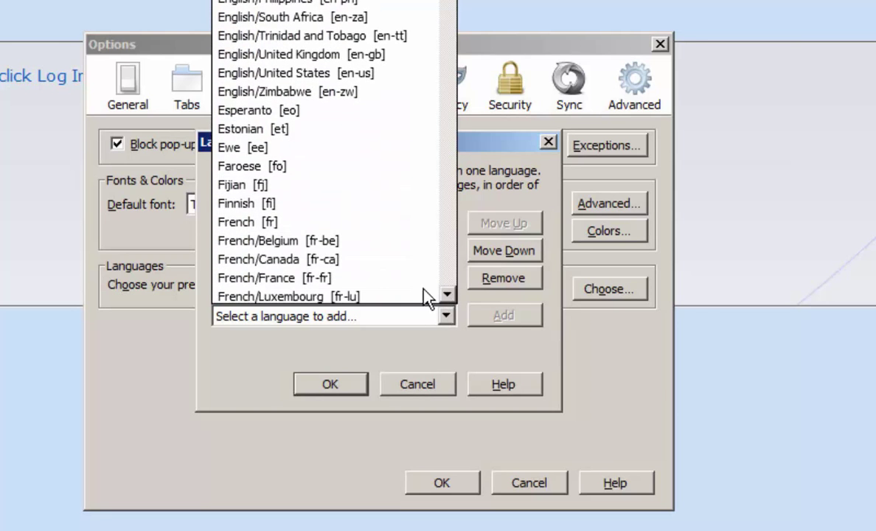
click(325, 261)
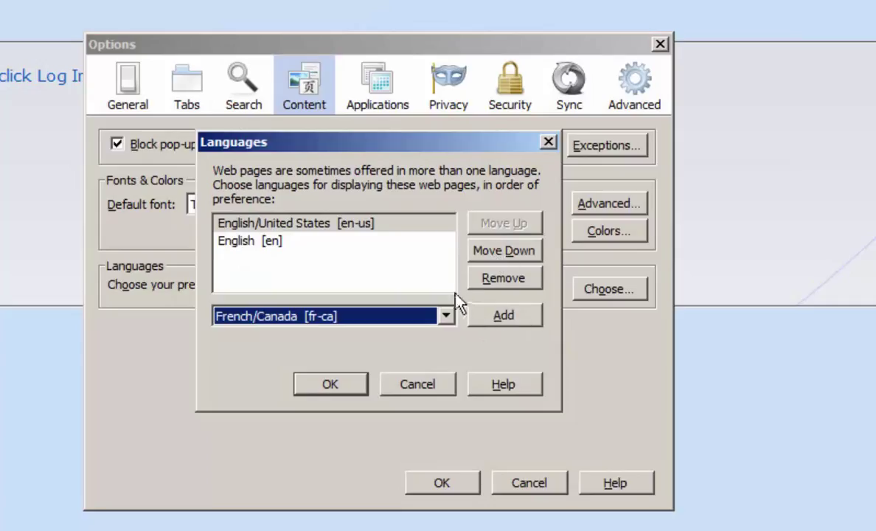
click(499, 315)
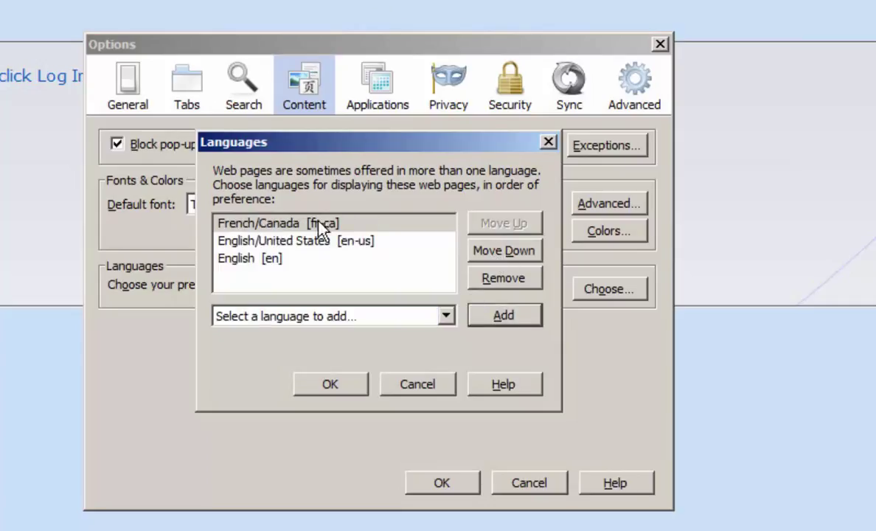
click(334, 384)
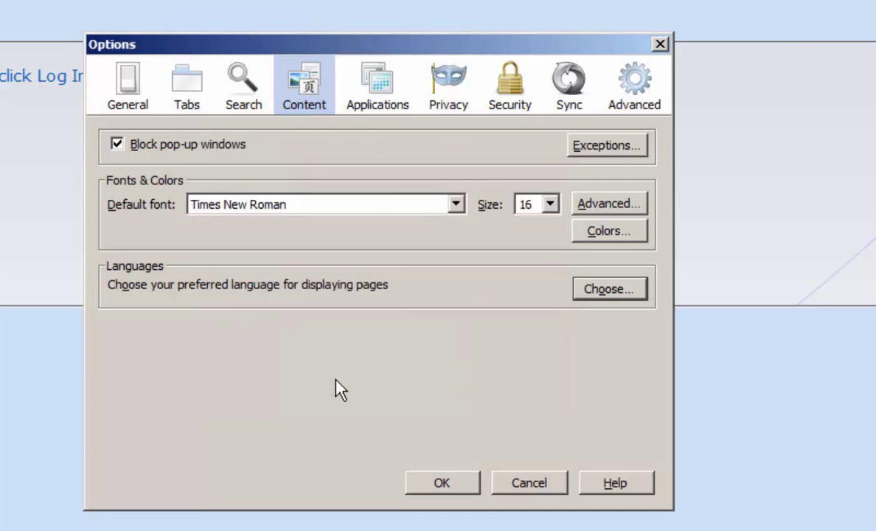
click(443, 481)
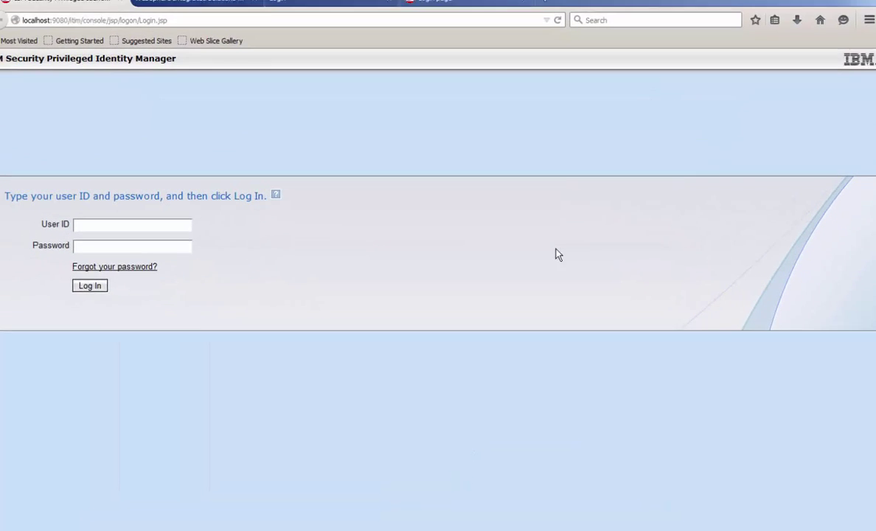
key(super+d)
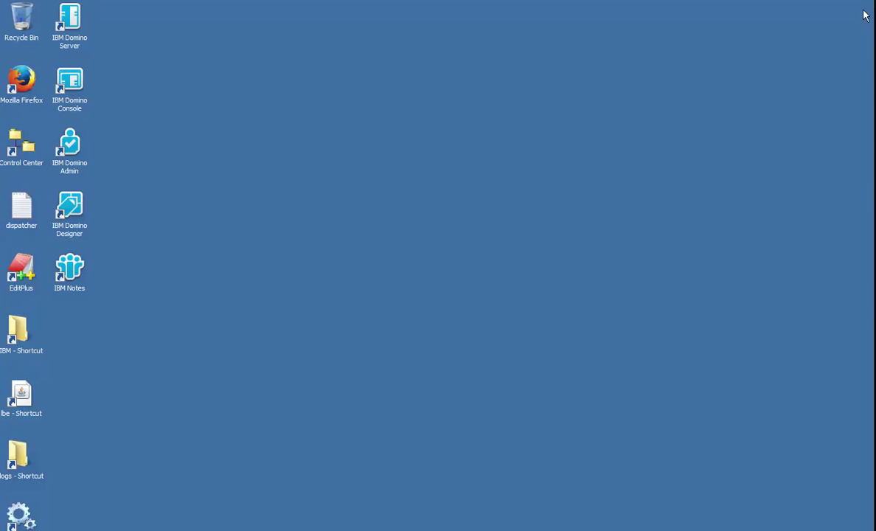
Relaunch Firefox and sign in to the French console with the manager account credentials
double_click(27, 84)
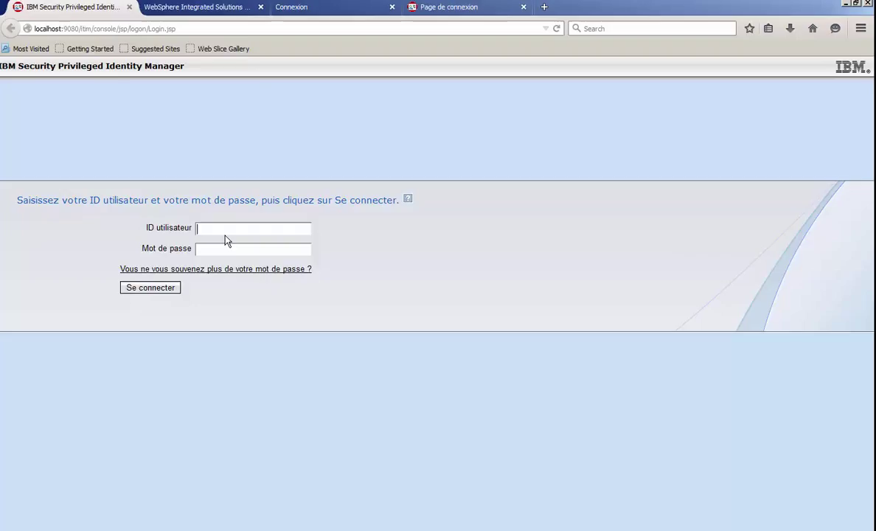
text(itim manager)
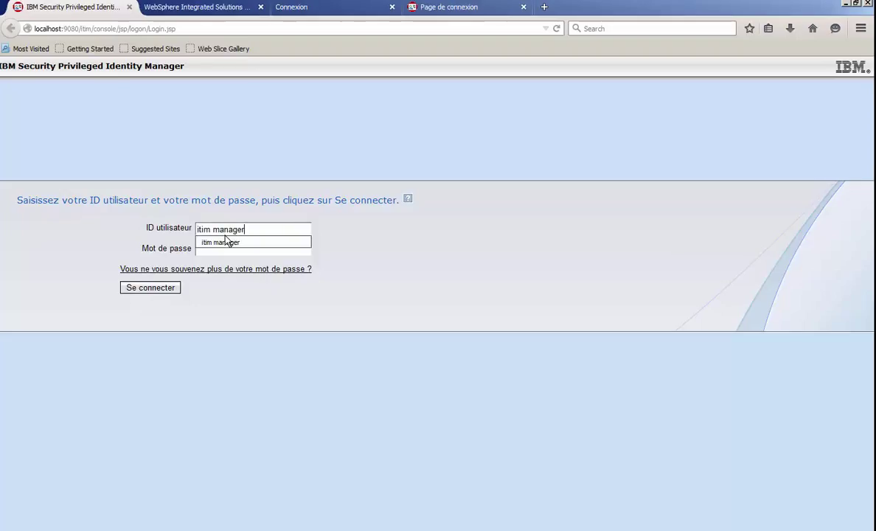
key(Tab)
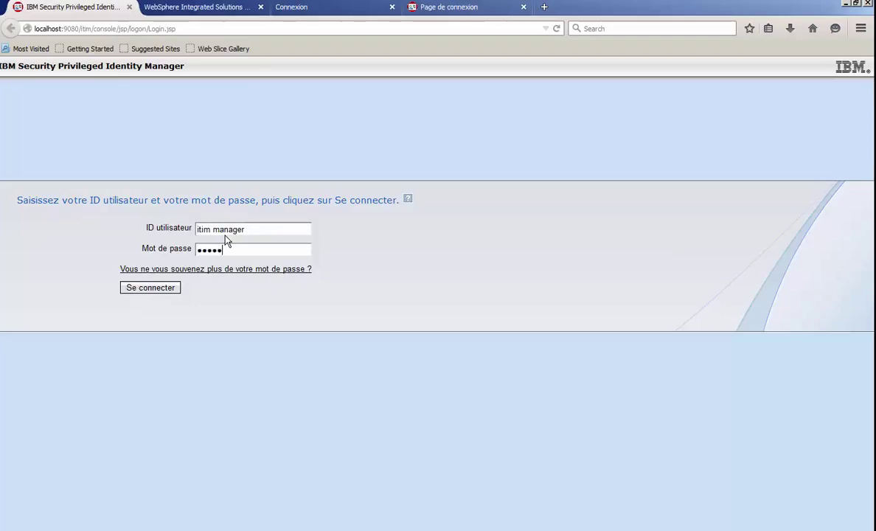
key(Return)
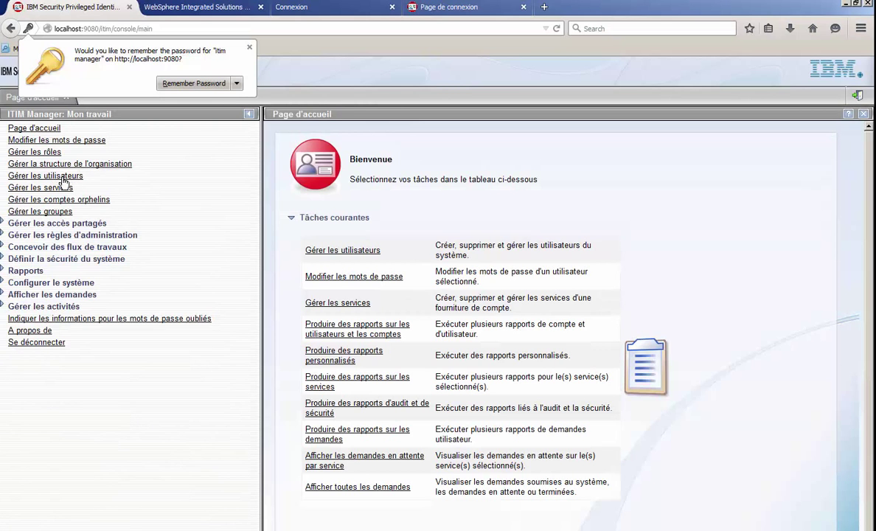
Open Gérer les utilisateurs, refresh to list all 16 users, and open the first user's task menu
click(63, 179)
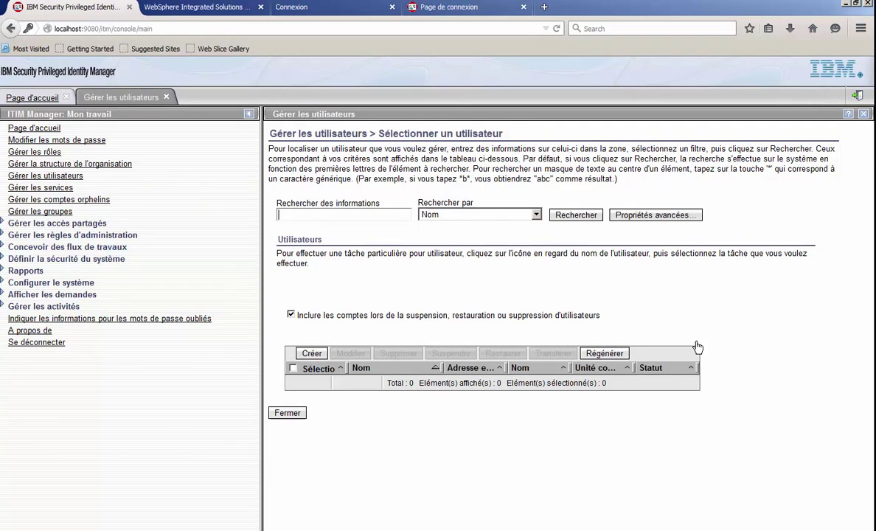
click(607, 355)
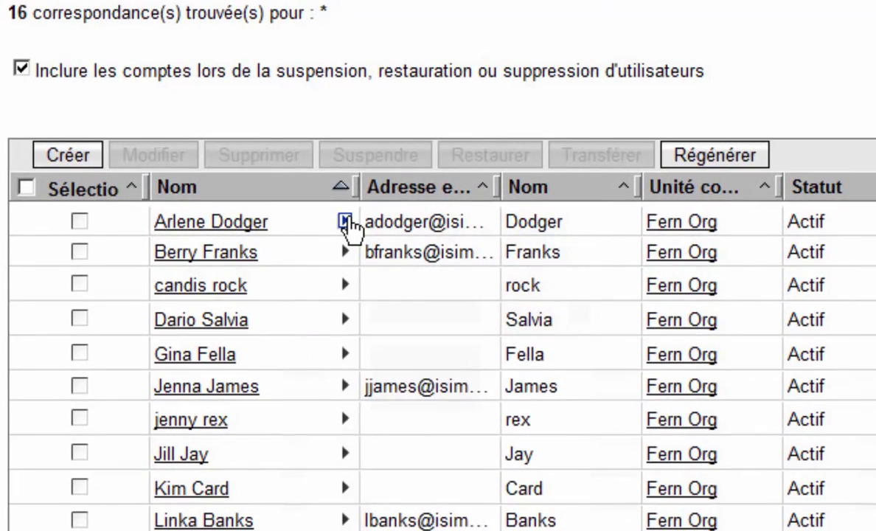
click(344, 221)
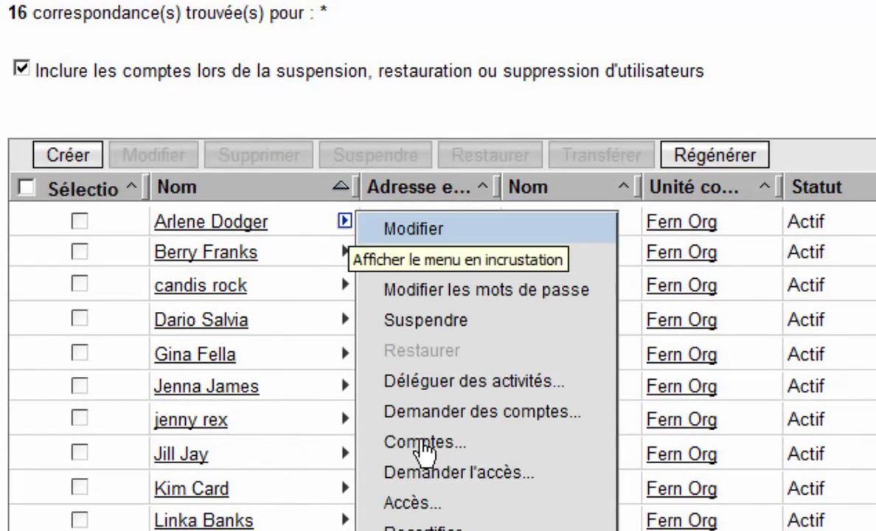